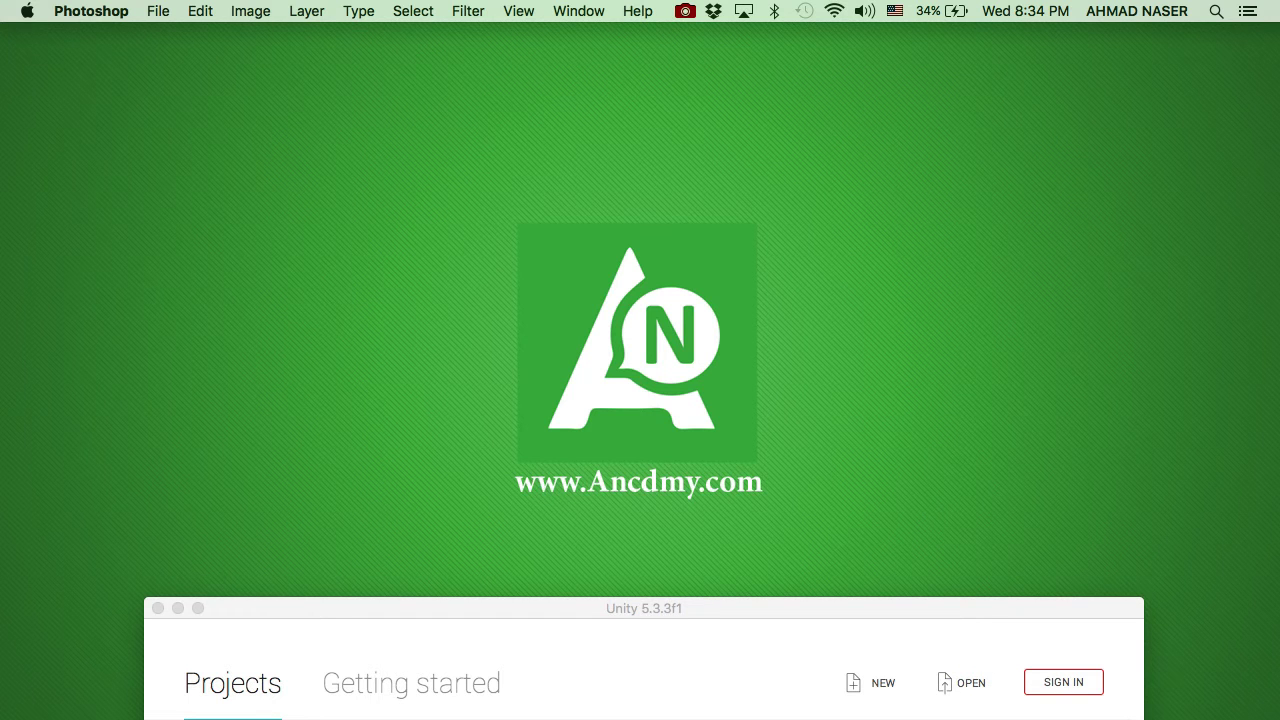
# Step: Restore the Photoshop workspace and open item2x.jpg through File > Open
pyautogui.moveTo(865, 700)
pyautogui.click(948, 695)
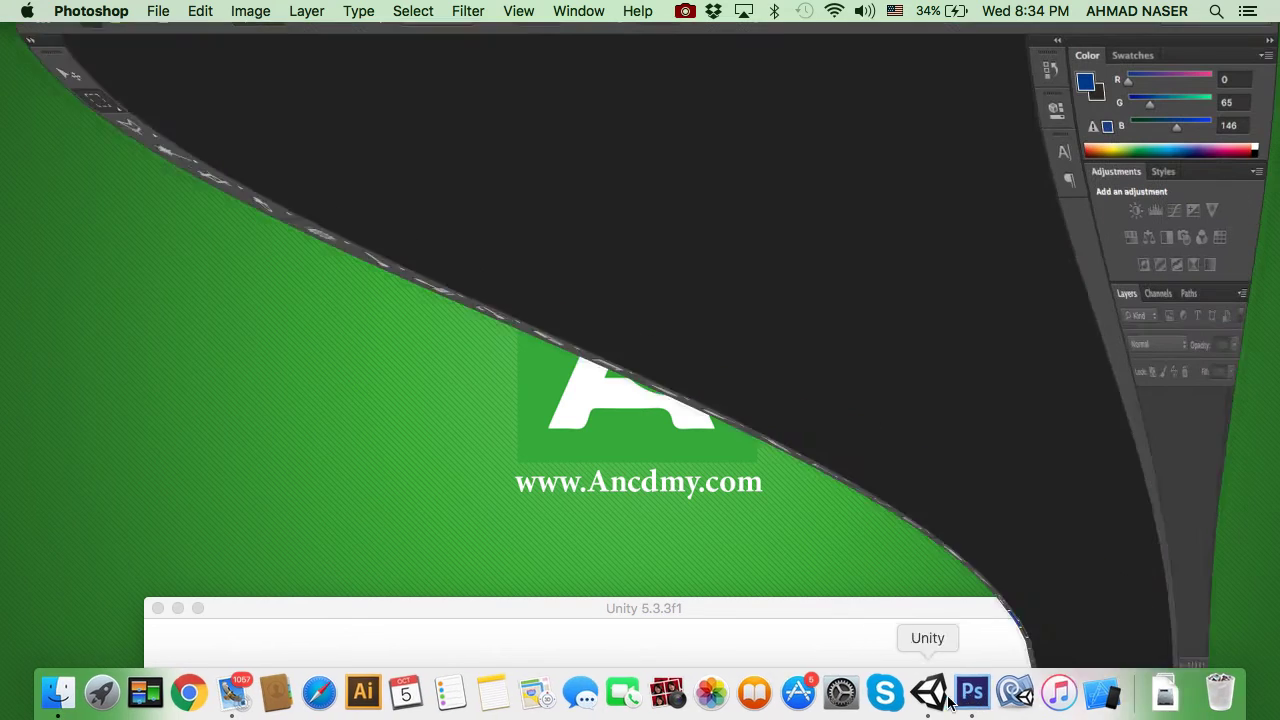
pyautogui.click(158, 17)
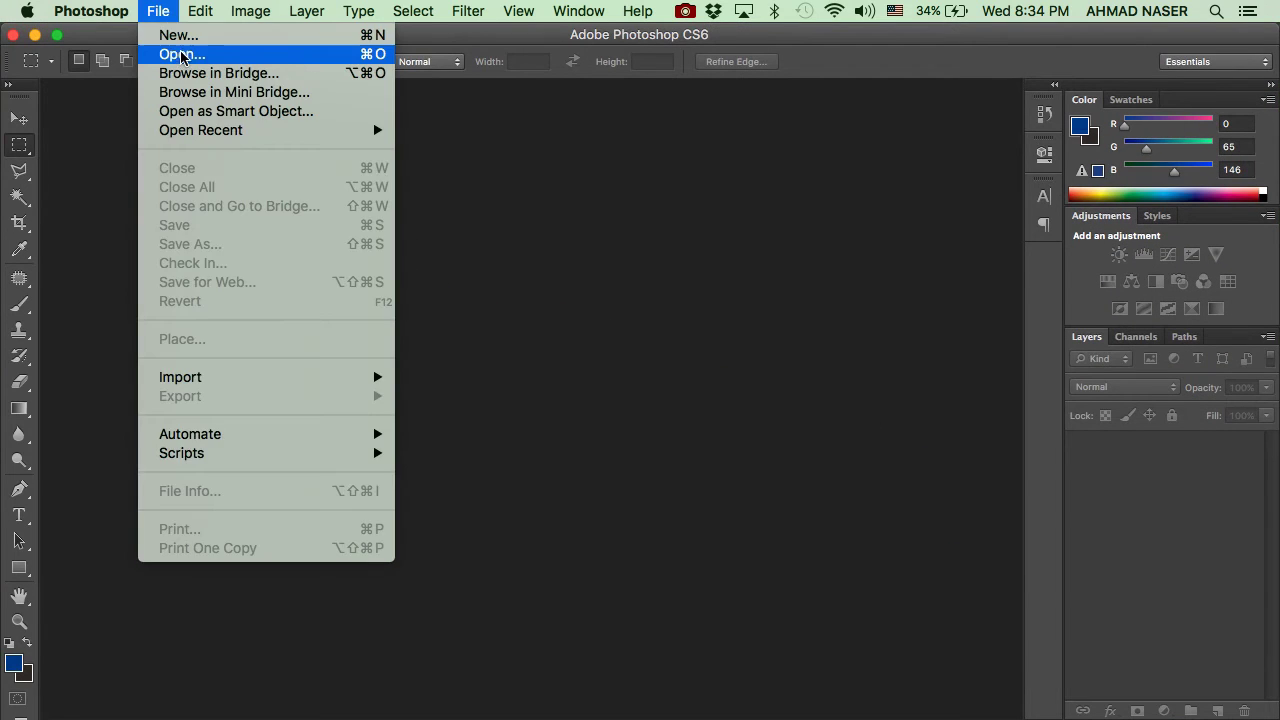
pyautogui.click(468, 111)
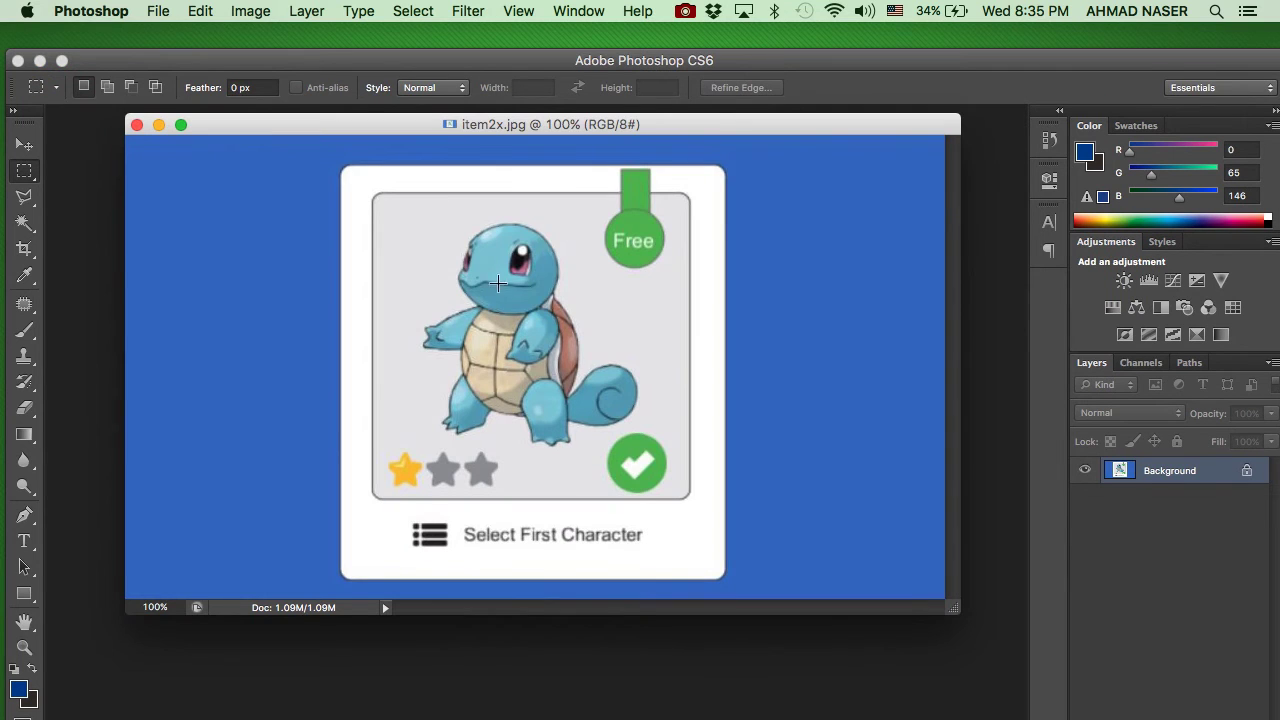
# Step: Select the Brush tool and reduce its size from 479 px to 9 px
pyautogui.moveTo(328, 163); pyautogui.dragTo(796, 454)
pyautogui.click(766, 374)
pyautogui.click(26, 338)
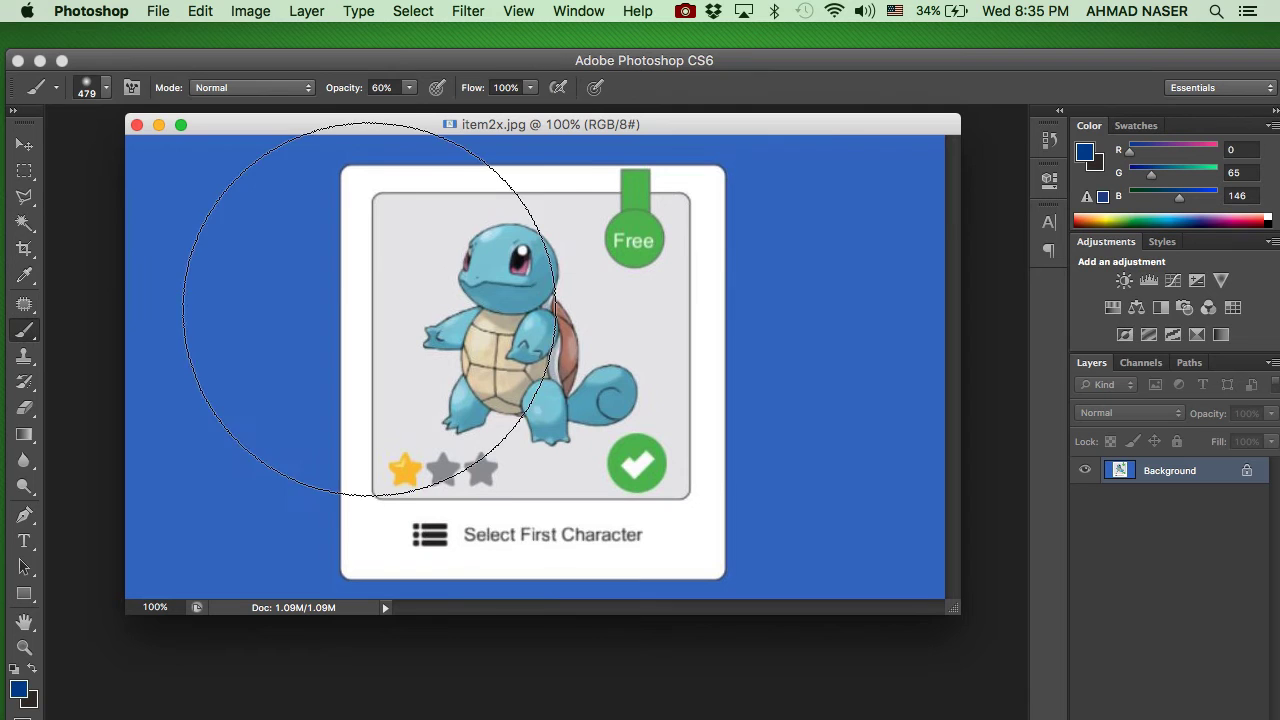
pyautogui.click(104, 89)
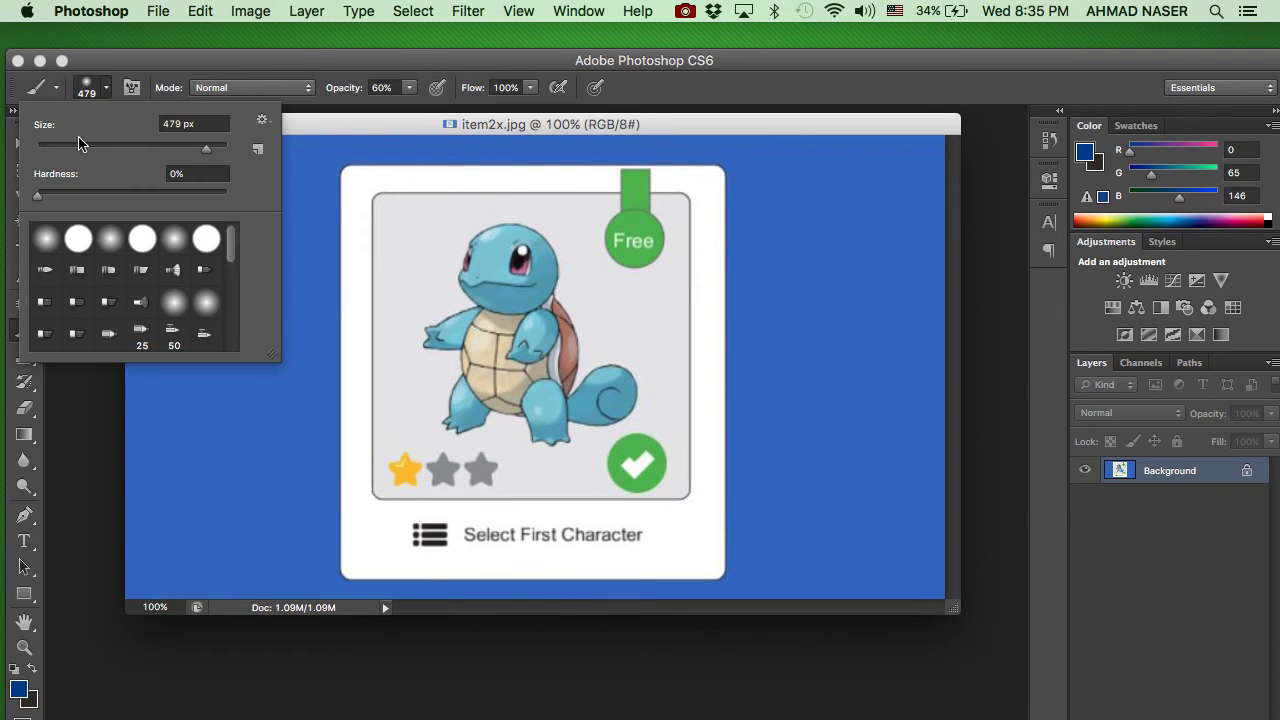
pyautogui.moveTo(84, 145); pyautogui.dragTo(47, 153)
pyautogui.click(350, 353)
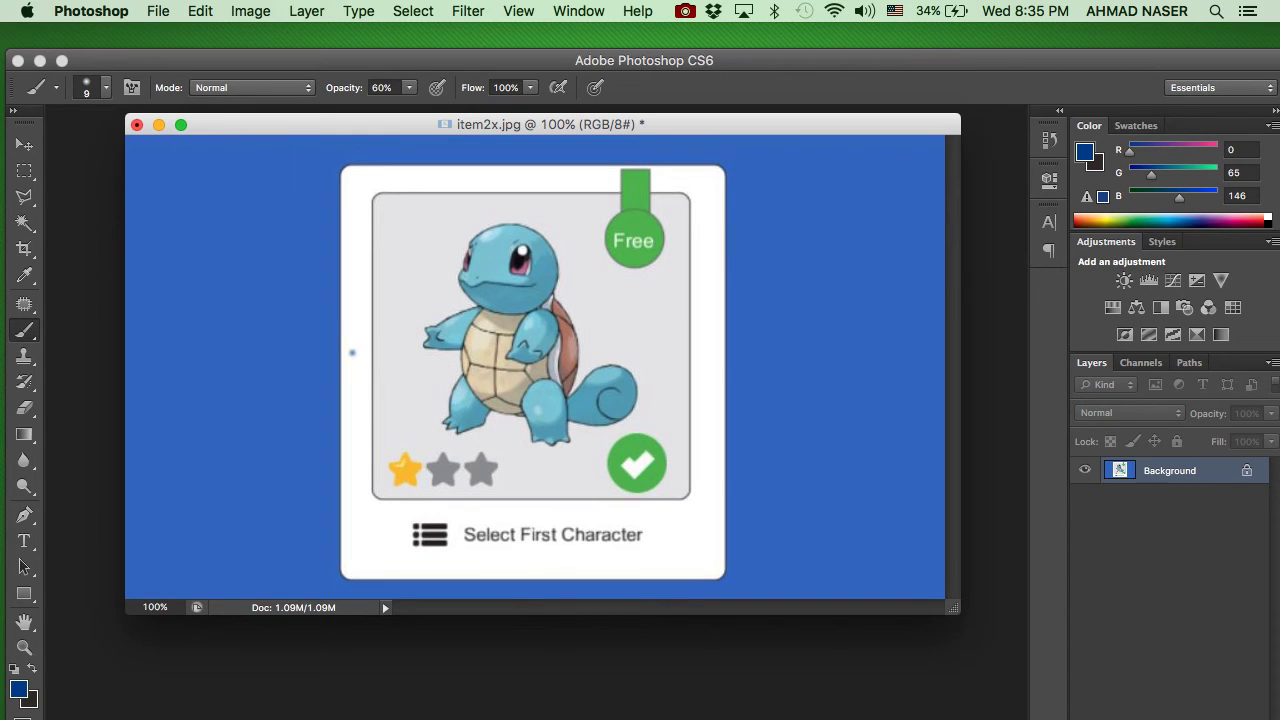
pyautogui.click(838, 420)
# Step: Outline the Free badge, checkmark badge, three stars, character's head and caption in blue
pyautogui.moveTo(592, 164)
pyautogui.mouseDown()
pyautogui.moveTo(567, 223)
pyautogui.moveTo(587, 263)
pyautogui.moveTo(657, 294)
pyautogui.moveTo(719, 295)
pyautogui.moveTo(770, 241)
pyautogui.moveTo(722, 191)
pyautogui.moveTo(589, 166)
pyautogui.mouseUp()
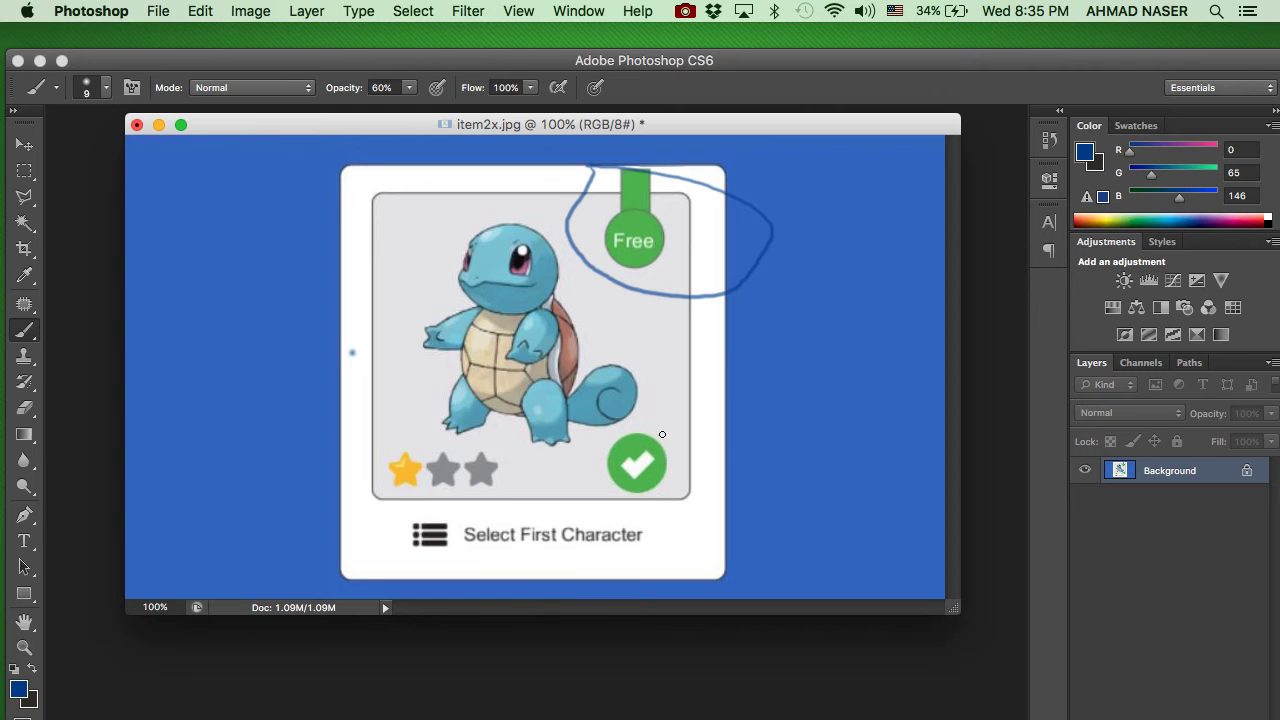
pyautogui.moveTo(607, 437)
pyautogui.mouseDown()
pyautogui.moveTo(586, 440)
pyautogui.moveTo(577, 466)
pyautogui.moveTo(621, 496)
pyautogui.moveTo(705, 500)
pyautogui.moveTo(690, 436)
pyautogui.moveTo(619, 434)
pyautogui.mouseUp()
pyautogui.moveTo(512, 448)
pyautogui.mouseDown()
pyautogui.moveTo(410, 444)
pyautogui.moveTo(376, 478)
pyautogui.moveTo(504, 496)
pyautogui.moveTo(526, 476)
pyautogui.mouseUp()
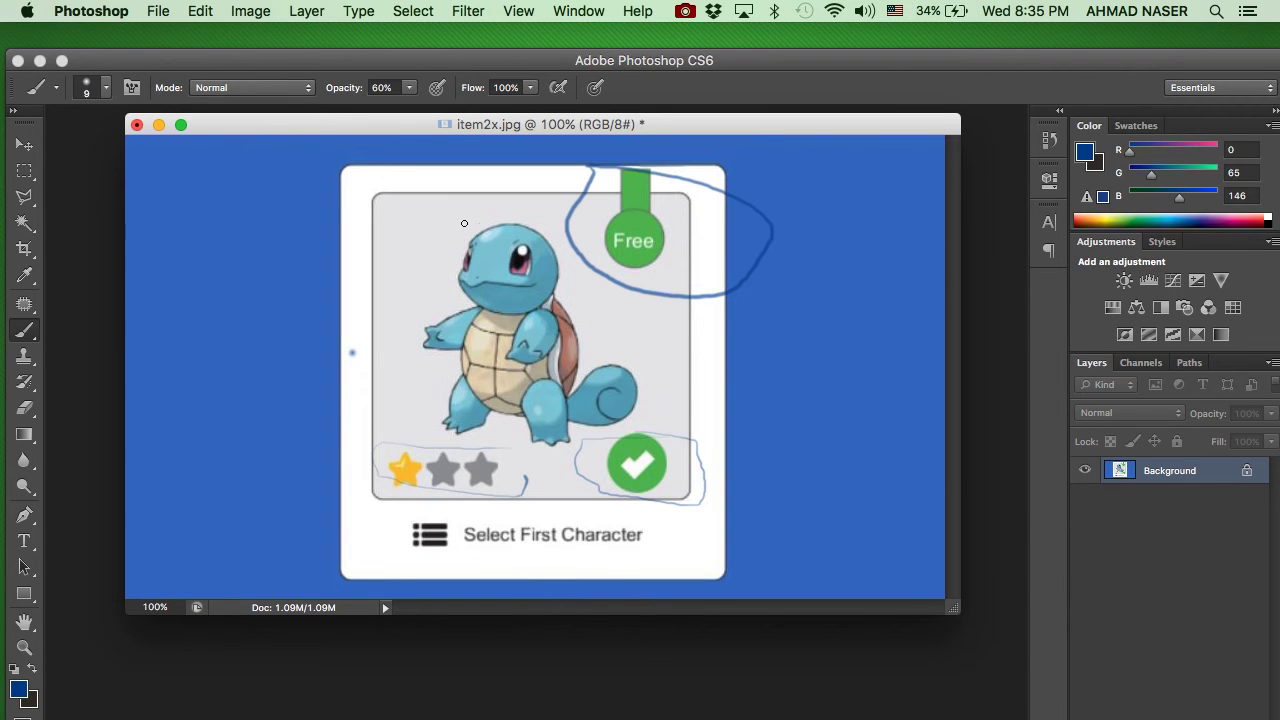
pyautogui.moveTo(447, 212)
pyautogui.mouseDown()
pyautogui.moveTo(469, 235)
pyautogui.moveTo(425, 240)
pyautogui.mouseUp()
pyautogui.moveTo(676, 550)
pyautogui.mouseDown()
pyautogui.moveTo(393, 534)
pyautogui.moveTo(426, 522)
pyautogui.moveTo(684, 522)
pyautogui.mouseUp()
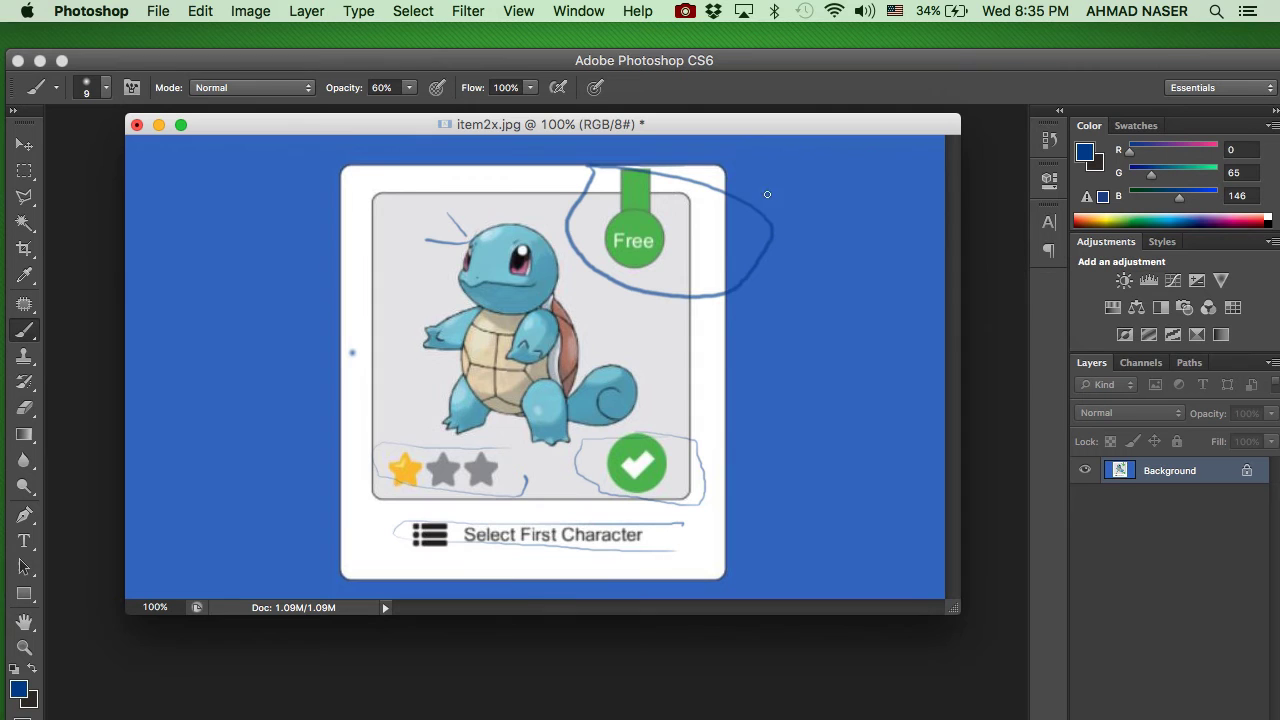
# Step: Scribble over the tab, checkmark circle, character, stars and Select First Character button
pyautogui.moveTo(655, 176)
pyautogui.mouseDown()
pyautogui.moveTo(603, 197)
pyautogui.moveTo(656, 207)
pyautogui.moveTo(642, 251)
pyautogui.mouseUp()
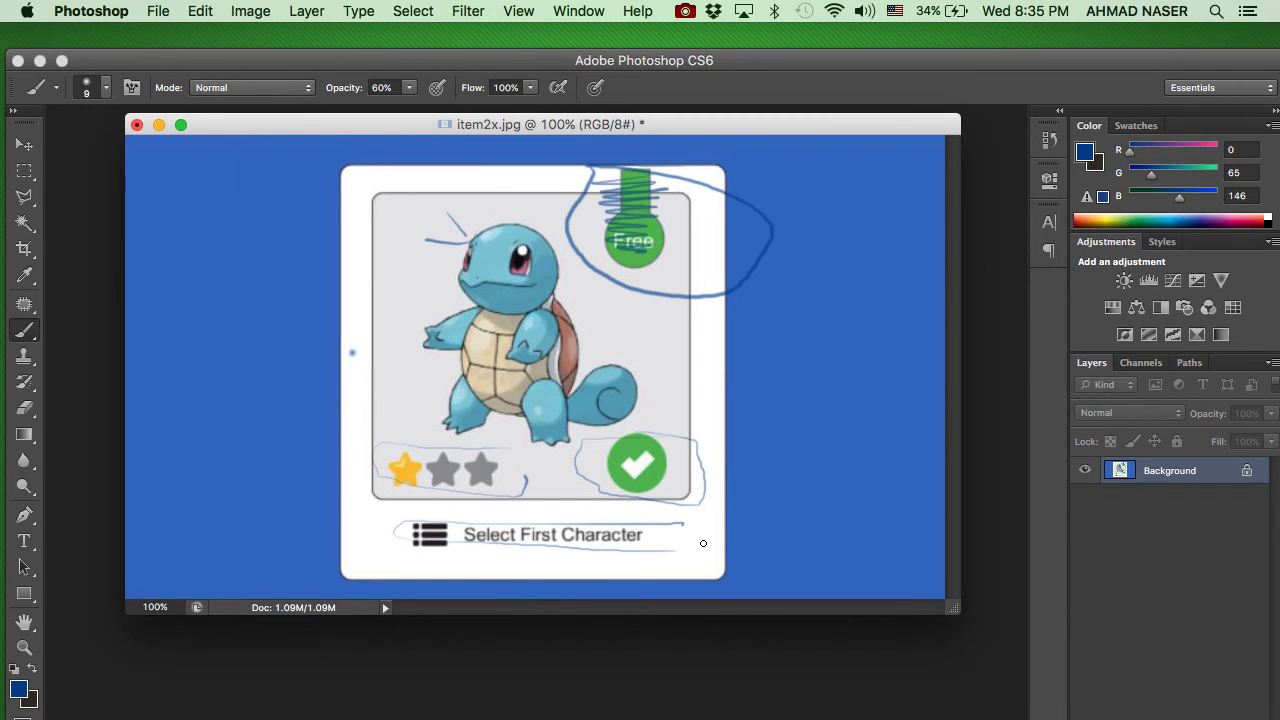
pyautogui.moveTo(628, 443)
pyautogui.mouseDown()
pyautogui.moveTo(600, 452)
pyautogui.moveTo(640, 478)
pyautogui.moveTo(635, 490)
pyautogui.mouseUp()
pyautogui.moveTo(530, 233)
pyautogui.mouseDown()
pyautogui.moveTo(455, 272)
pyautogui.moveTo(516, 303)
pyautogui.moveTo(531, 327)
pyautogui.moveTo(500, 370)
pyautogui.mouseUp()
pyautogui.moveTo(515, 468); pyautogui.dragTo(392, 466)
pyautogui.moveTo(662, 552)
pyautogui.mouseDown()
pyautogui.moveTo(628, 535)
pyautogui.moveTo(400, 533)
pyautogui.mouseUp()
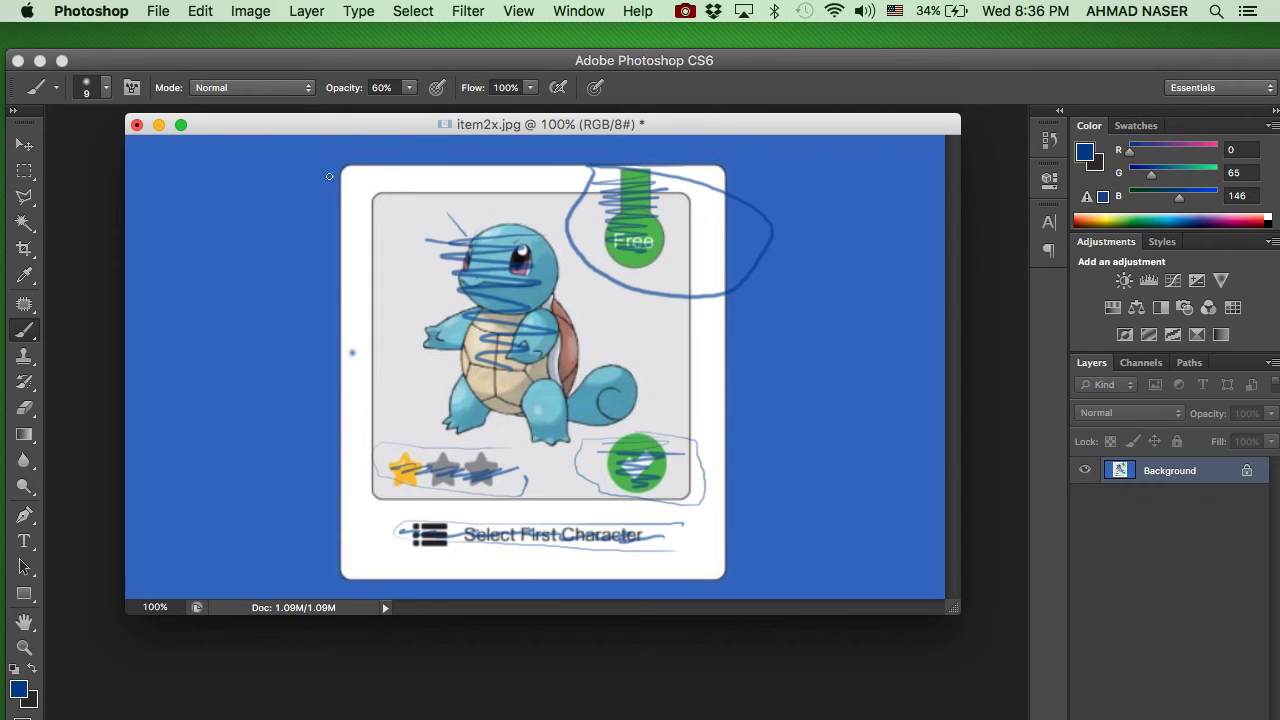
# Step: Hand-write blue numbers 1–7 beside the card corners, character, stars, checkmark and caption
pyautogui.moveTo(303, 152)
pyautogui.mouseDown()
pyautogui.moveTo(340, 170)
pyautogui.moveTo(310, 176)
pyautogui.moveTo(346, 179)
pyautogui.moveTo(292, 200)
pyautogui.moveTo(259, 196)
pyautogui.moveTo(333, 195)
pyautogui.mouseUp()
pyautogui.moveTo(410, 185)
pyautogui.mouseDown()
pyautogui.moveTo(370, 188)
pyautogui.moveTo(445, 190)
pyautogui.mouseUp()
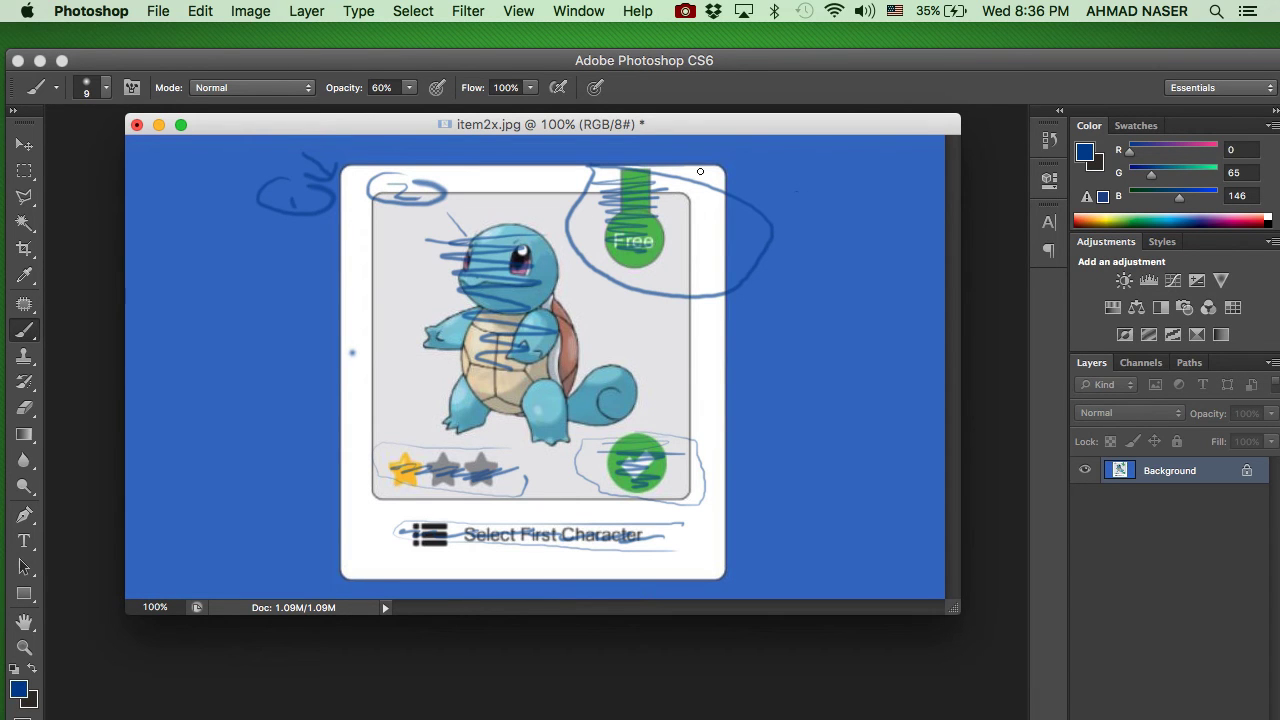
pyautogui.moveTo(708, 178)
pyautogui.mouseDown()
pyautogui.moveTo(743, 156)
pyautogui.moveTo(741, 172)
pyautogui.moveTo(781, 168)
pyautogui.moveTo(758, 185)
pyautogui.mouseUp()
pyautogui.moveTo(427, 273)
pyautogui.mouseDown()
pyautogui.moveTo(457, 279)
pyautogui.moveTo(435, 256)
pyautogui.moveTo(448, 300)
pyautogui.moveTo(448, 267)
pyautogui.moveTo(478, 268)
pyautogui.mouseUp()
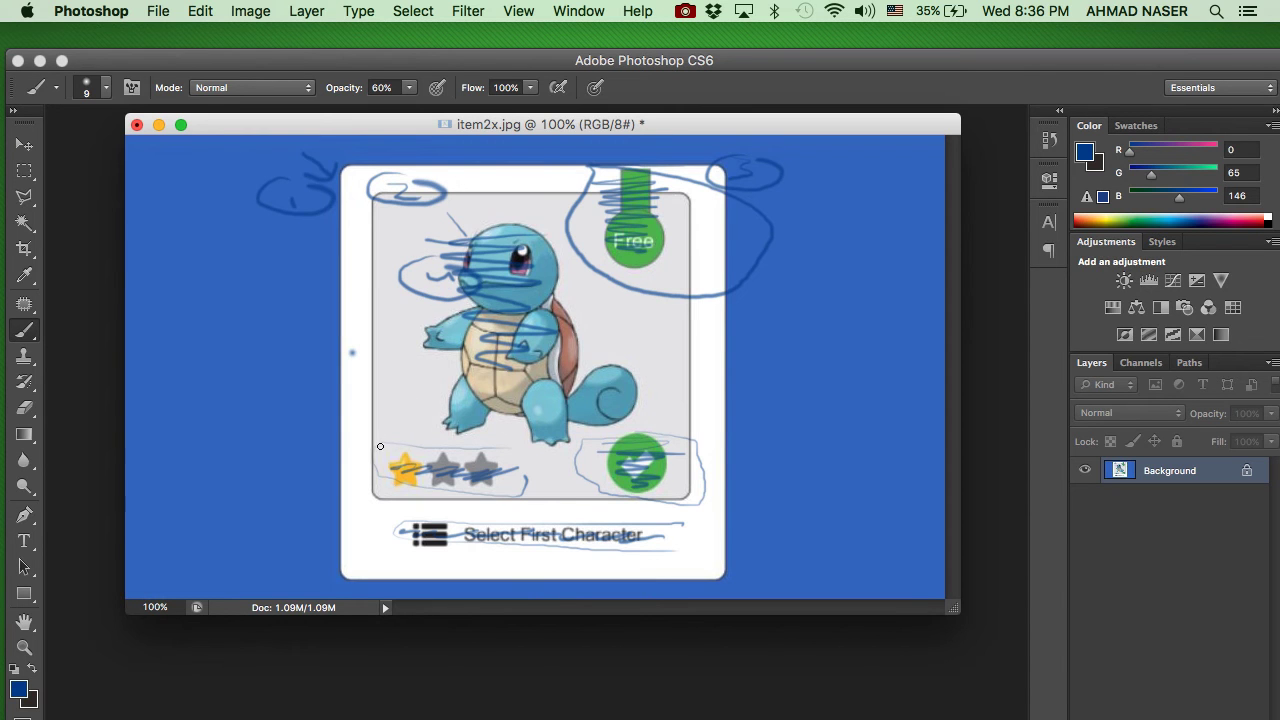
pyautogui.moveTo(410, 433)
pyautogui.mouseDown()
pyautogui.moveTo(388, 451)
pyautogui.moveTo(363, 440)
pyautogui.moveTo(410, 436)
pyautogui.mouseUp()
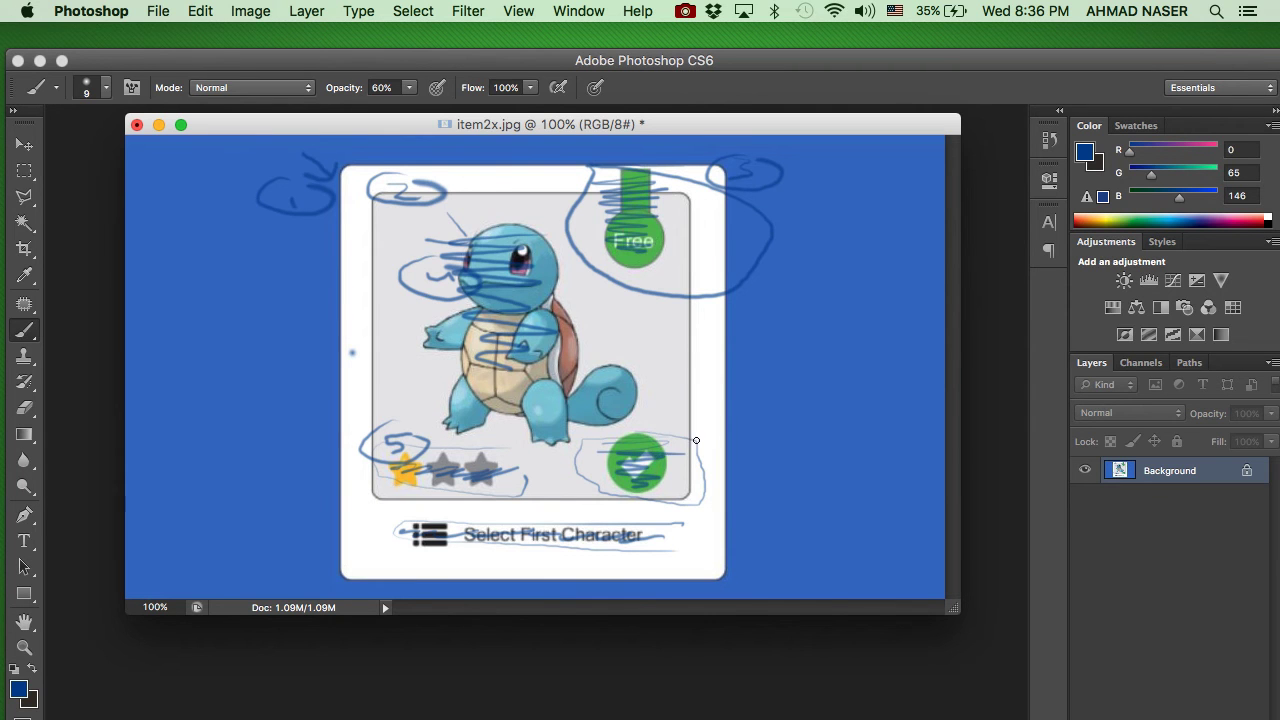
pyautogui.moveTo(706, 426)
pyautogui.mouseDown()
pyautogui.moveTo(690, 440)
pyautogui.moveTo(676, 426)
pyautogui.moveTo(701, 432)
pyautogui.mouseUp()
pyautogui.moveTo(602, 557)
pyautogui.mouseDown()
pyautogui.moveTo(630, 558)
pyautogui.moveTo(603, 573)
pyautogui.moveTo(624, 557)
pyautogui.mouseUp()
# Step: Open item2.JPG, float it in its own window and dab a test dot
pyautogui.click(158, 12)
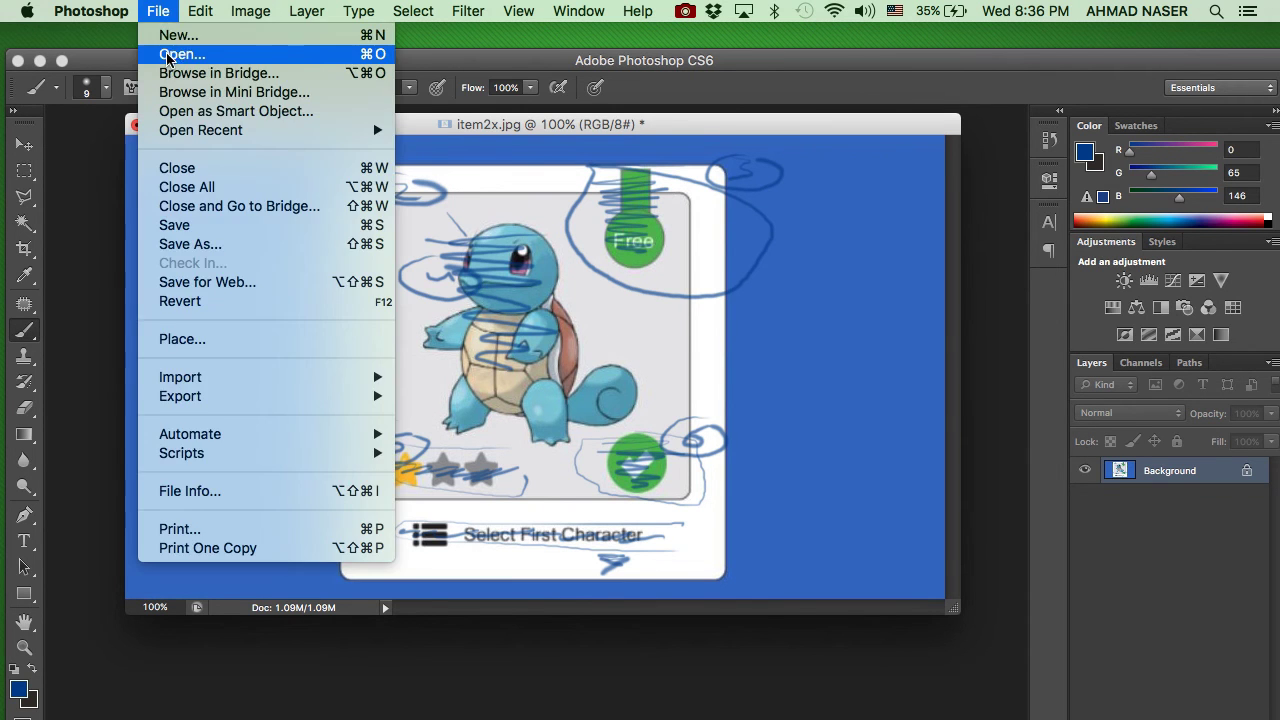
pyautogui.press('Escape')
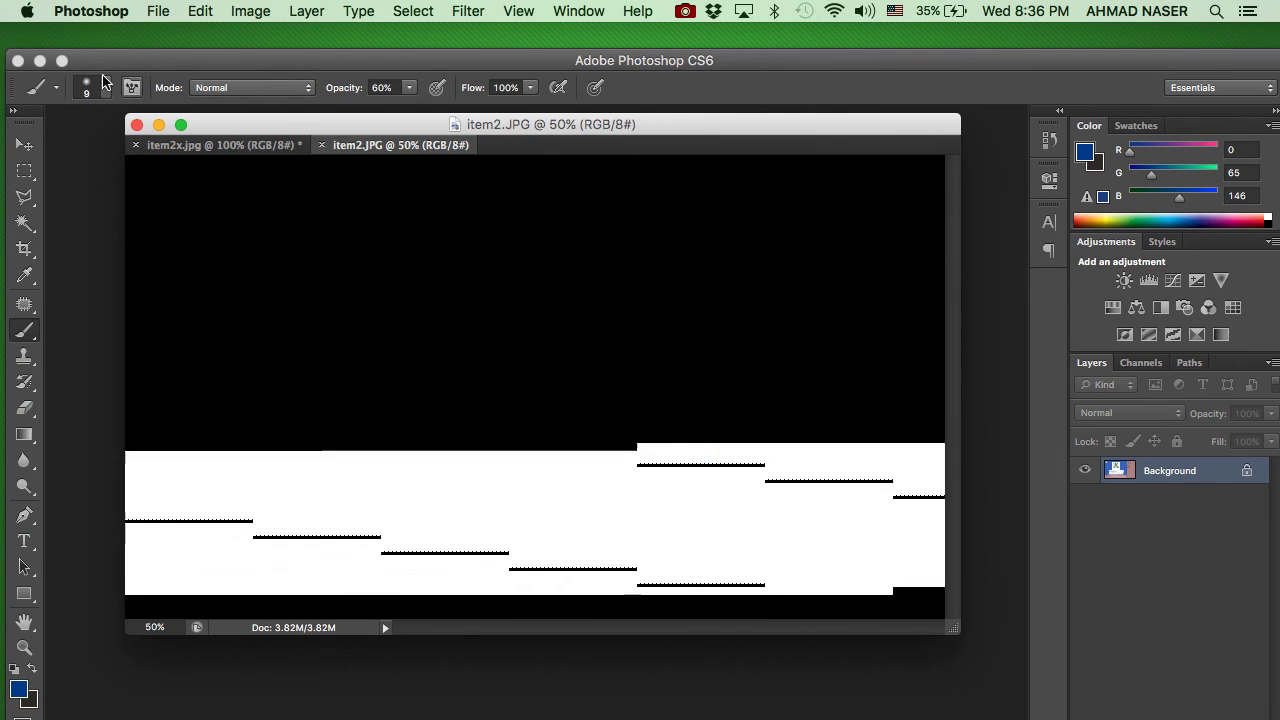
pyautogui.moveTo(423, 145); pyautogui.dragTo(250, 158)
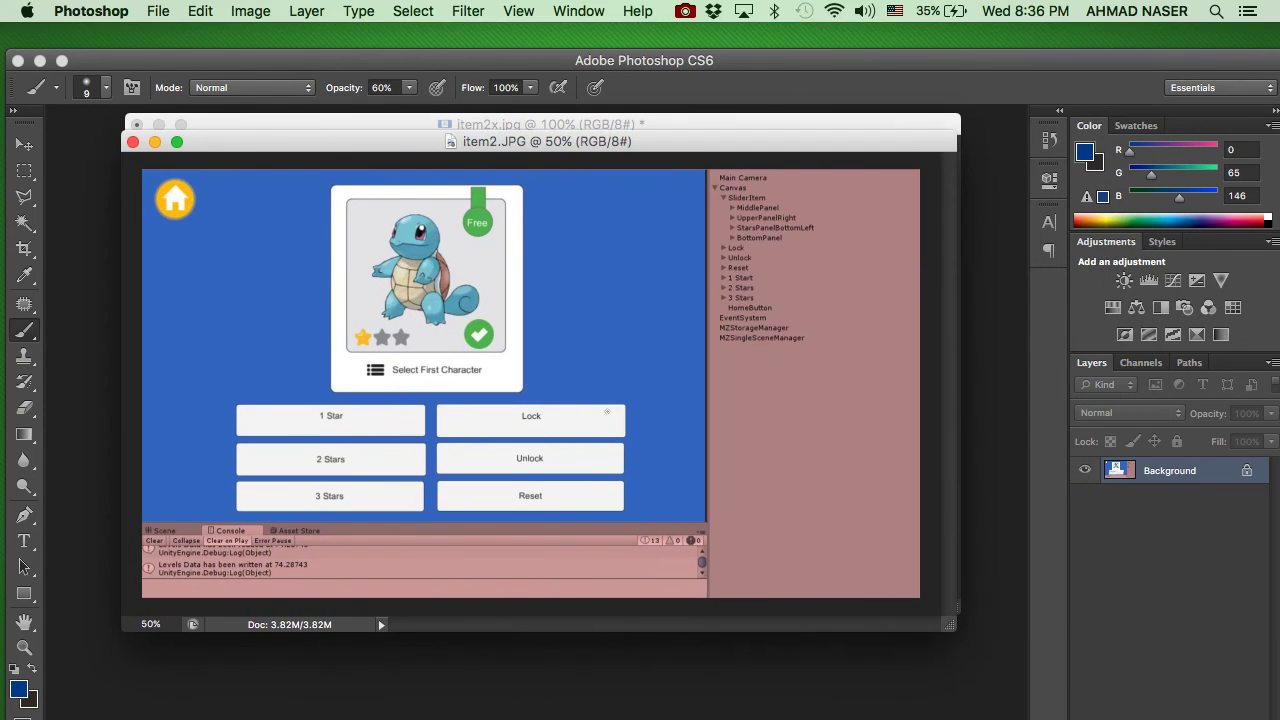
pyautogui.click(353, 325)
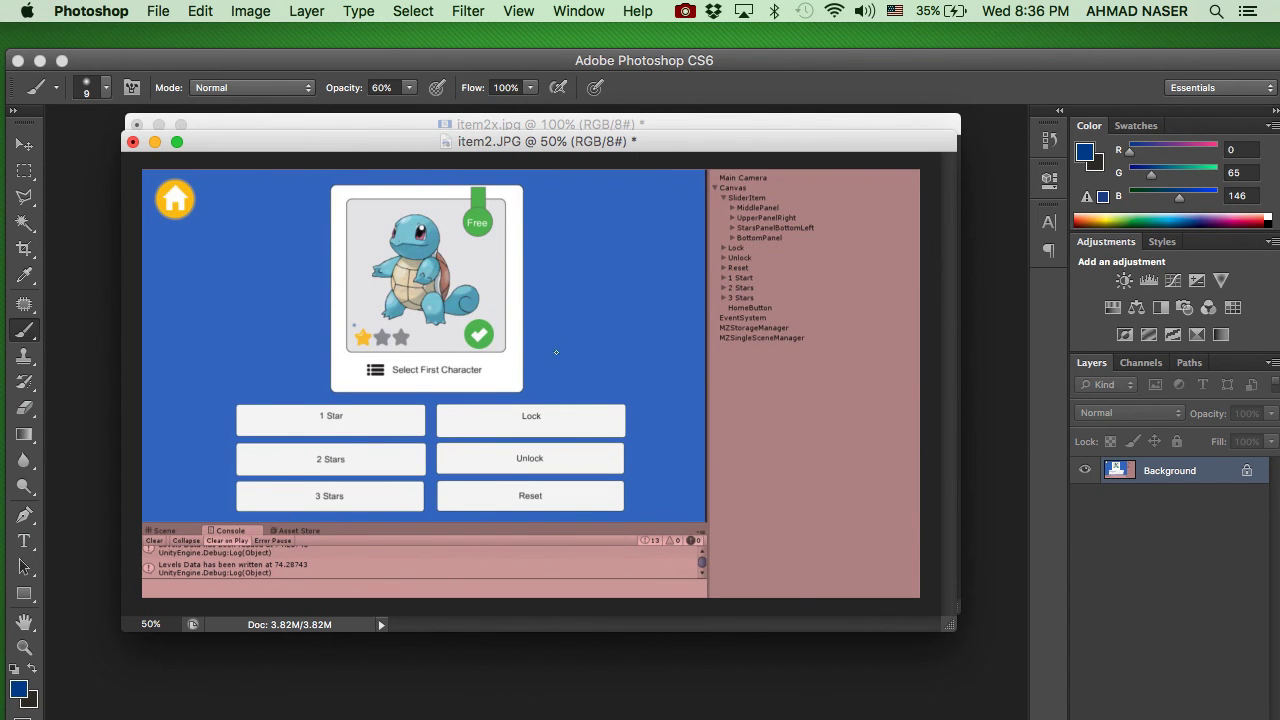
# Step: Tick the Lock, Unlock, Reset, 1 Star, 2 Stars and 3 Stars buttons in blue
pyautogui.moveTo(555, 420); pyautogui.dragTo(606, 390)
pyautogui.moveTo(562, 459)
pyautogui.mouseDown()
pyautogui.moveTo(568, 471)
pyautogui.moveTo(604, 450)
pyautogui.mouseUp()
pyautogui.moveTo(552, 498)
pyautogui.mouseDown()
pyautogui.moveTo(560, 508)
pyautogui.moveTo(605, 486)
pyautogui.mouseUp()
pyautogui.moveTo(348, 416)
pyautogui.mouseDown()
pyautogui.moveTo(362, 432)
pyautogui.moveTo(388, 404)
pyautogui.mouseUp()
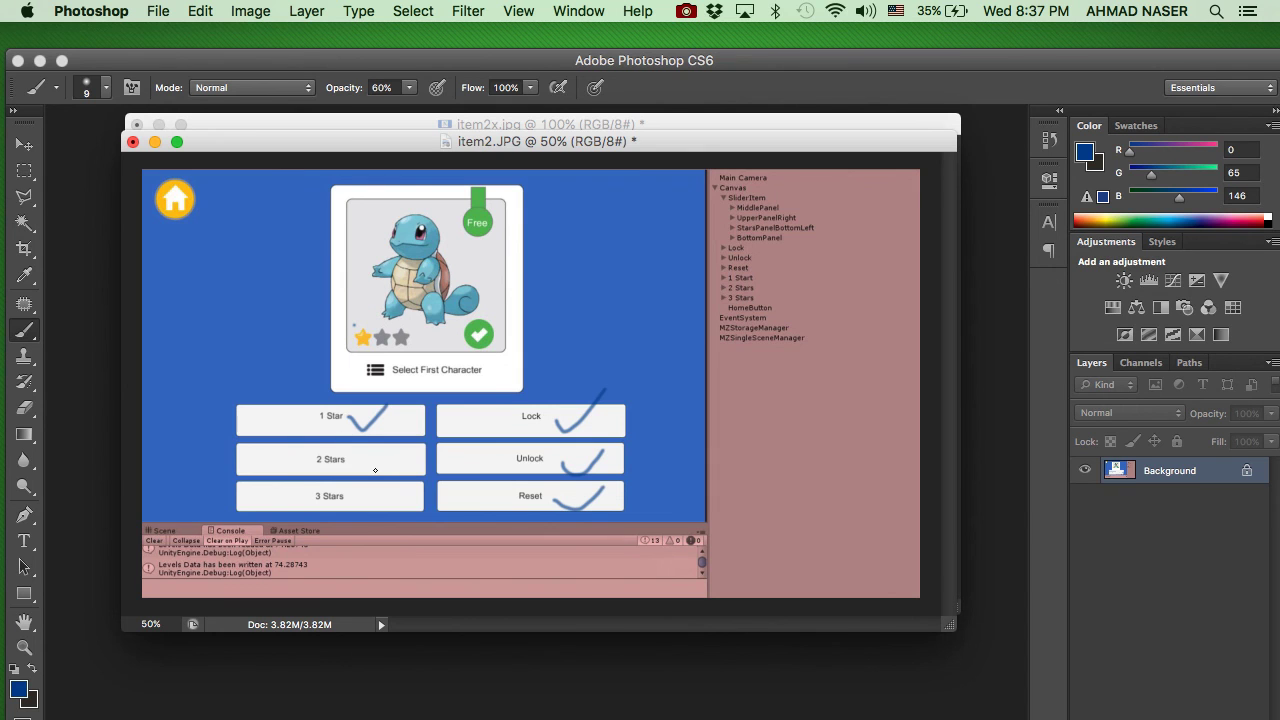
pyautogui.moveTo(355, 456)
pyautogui.mouseDown()
pyautogui.moveTo(365, 470)
pyautogui.moveTo(388, 444)
pyautogui.mouseUp()
pyautogui.moveTo(352, 498)
pyautogui.mouseDown()
pyautogui.moveTo(372, 506)
pyautogui.moveTo(386, 478)
pyautogui.mouseUp()
# Step: Open item1.JPG and float it in its own window
pyautogui.click(158, 11)
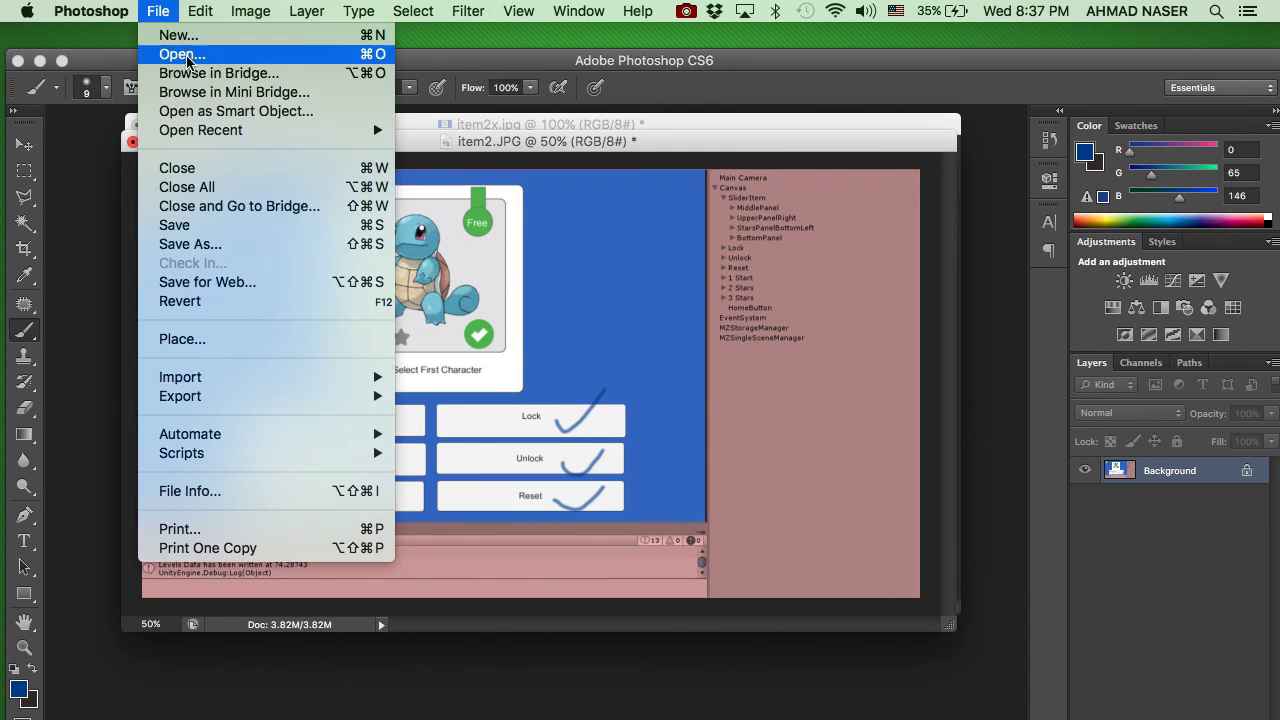
pyautogui.click(177, 48)
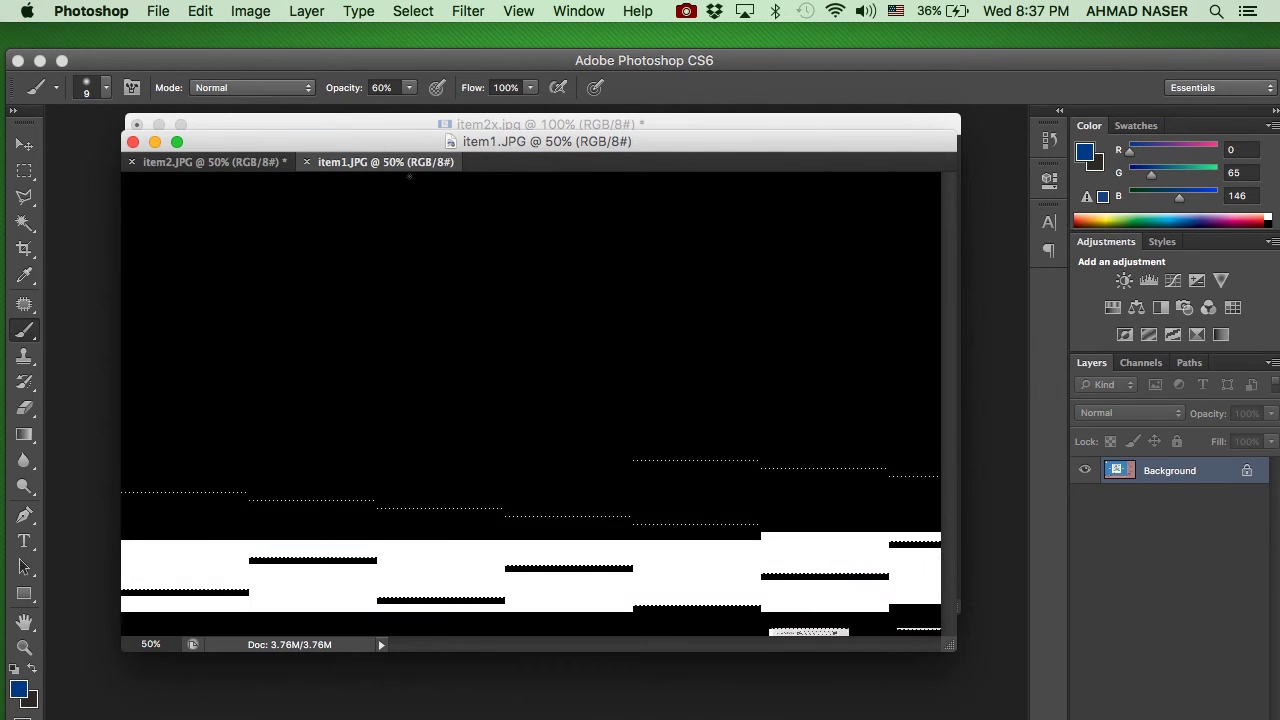
pyautogui.moveTo(428, 163); pyautogui.dragTo(293, 144)
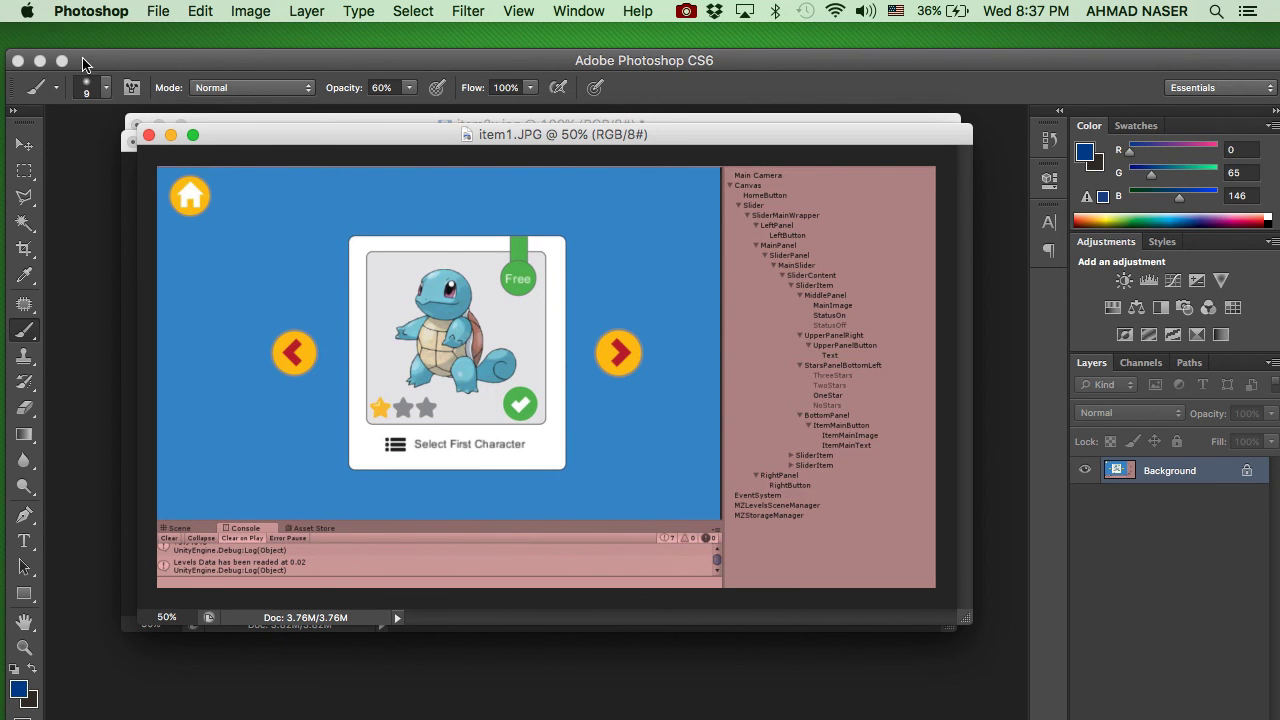
# Step: Minimize the Photoshop frame and the item1.JPG and item2.JPG windows
pyautogui.click(39, 61)
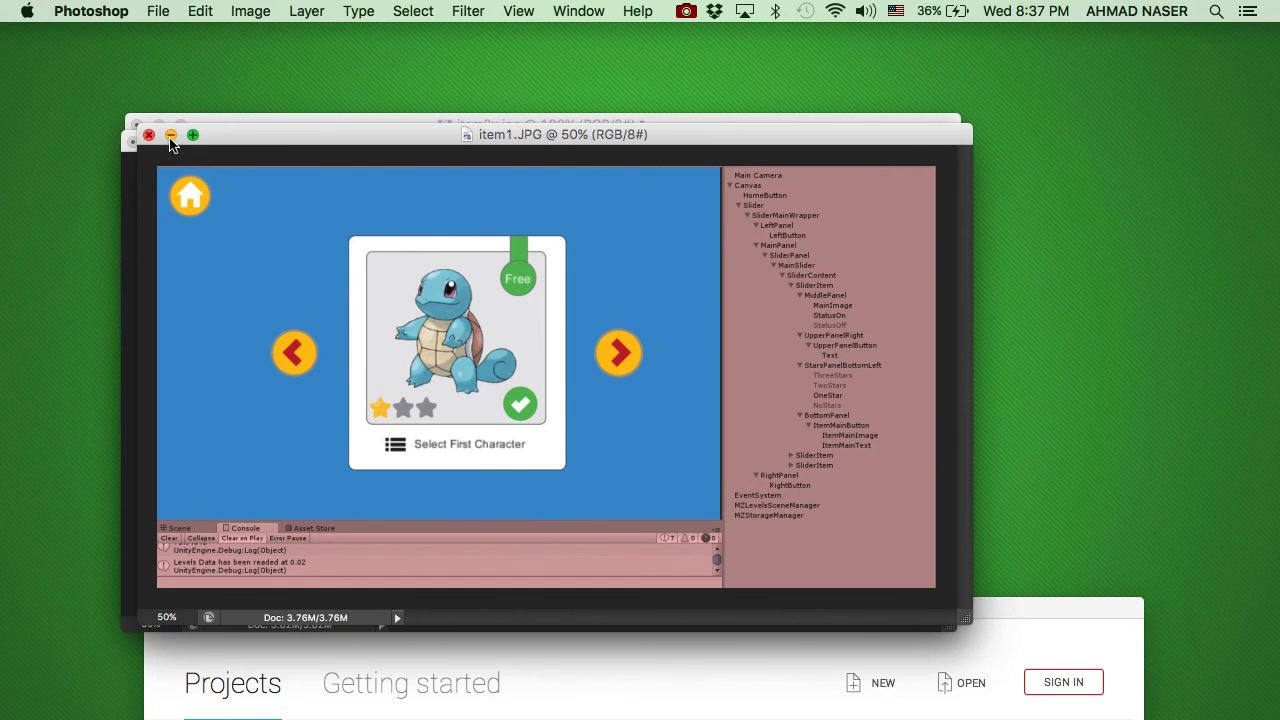
pyautogui.click(171, 135)
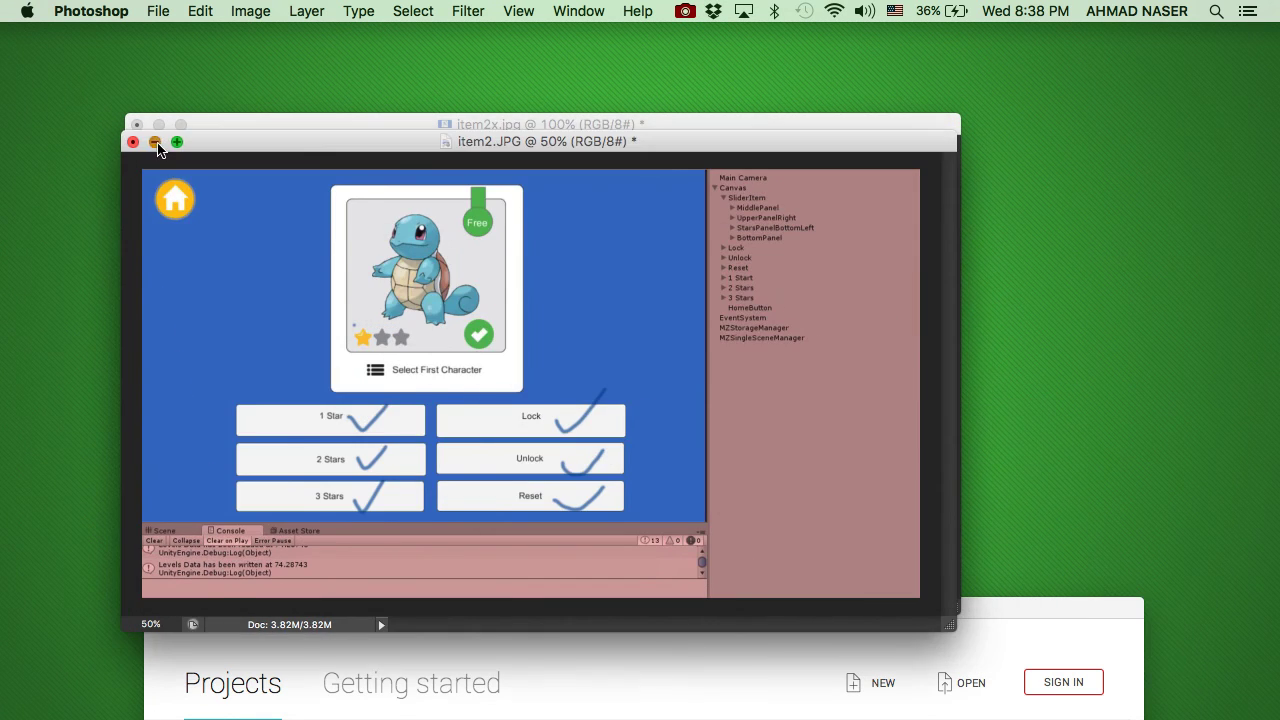
pyautogui.click(159, 140)
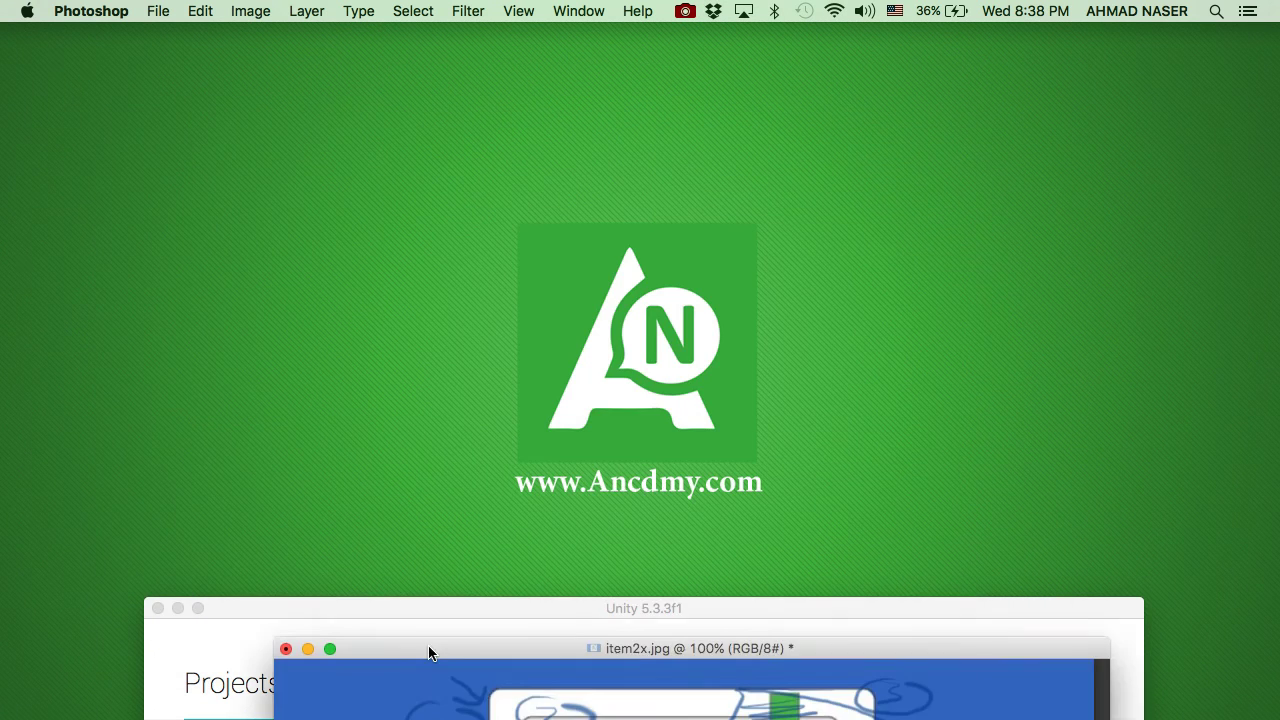